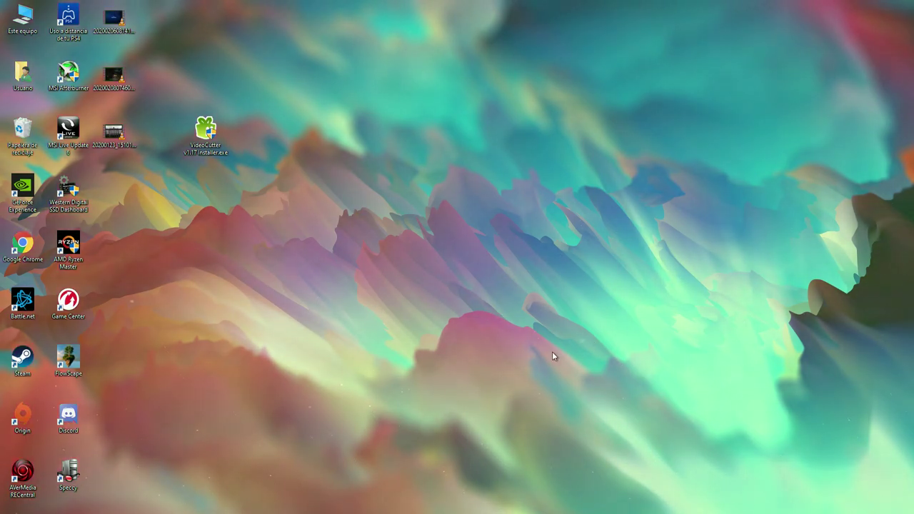
left_click(204, 139)
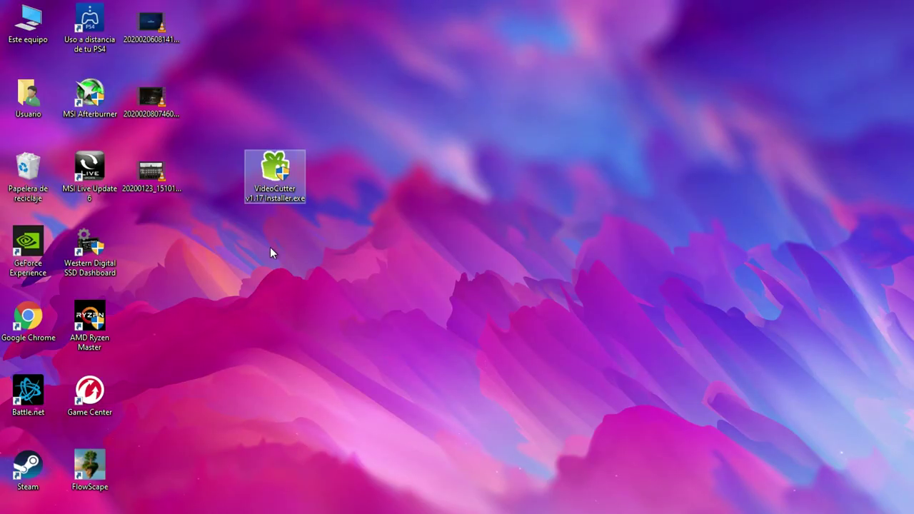
left_click(266, 155)
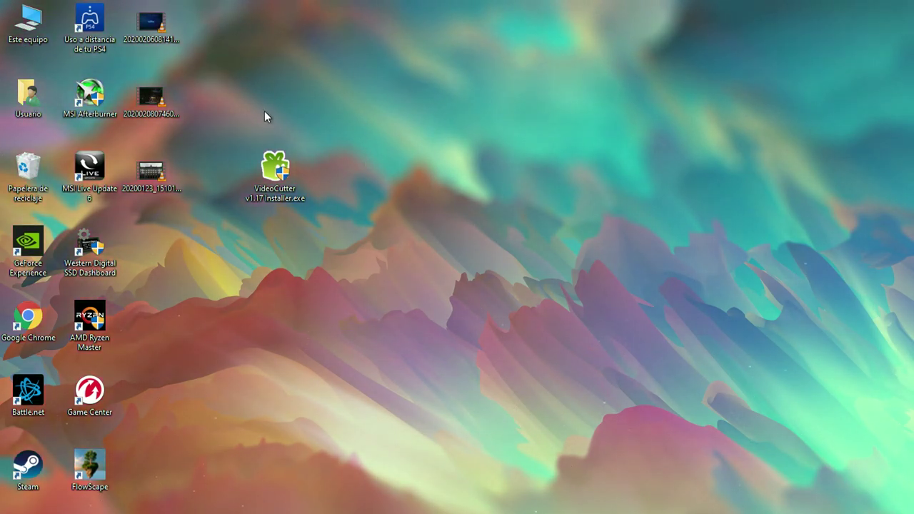
left_click(283, 200)
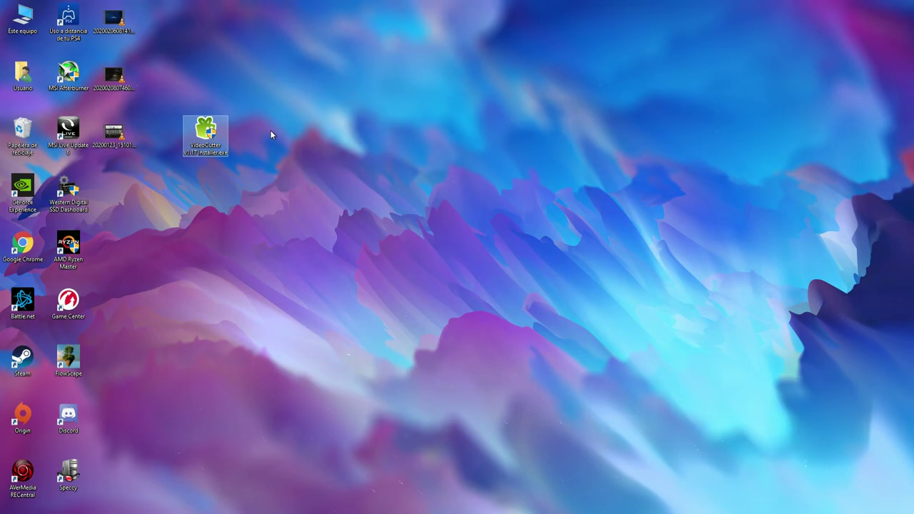
left_click(308, 241)
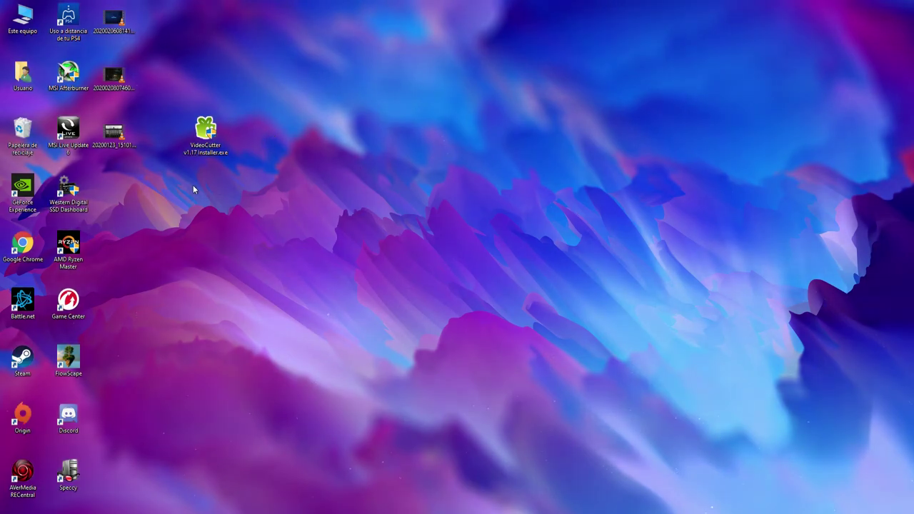
Run the VideoCutter v1.17 installer and decline the optional Moo0 Grabadora de audio and Moo0 Monitor de Sistema
double_click(209, 153)
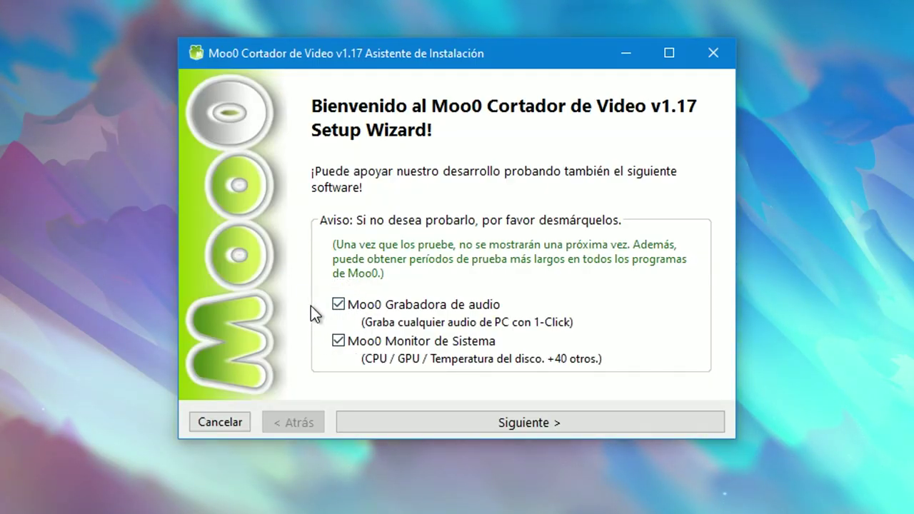
left_click(339, 304)
left_click(337, 342)
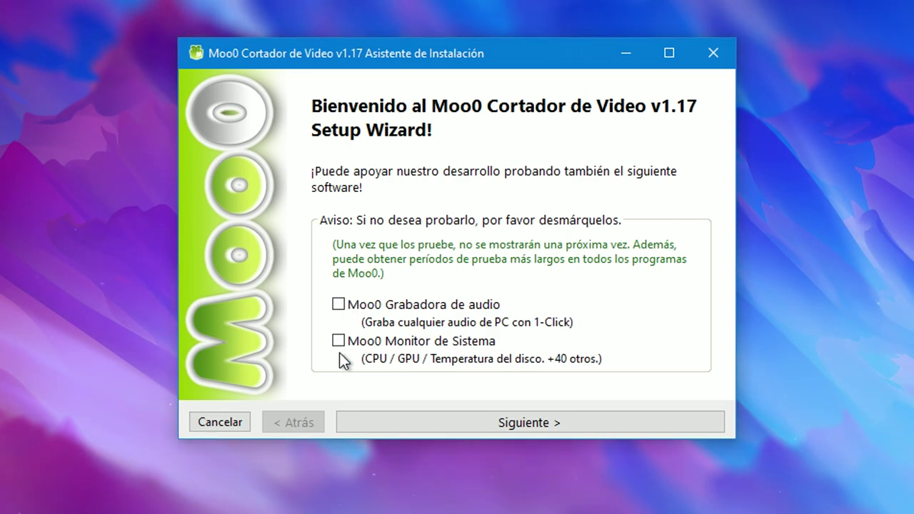
left_click(509, 425)
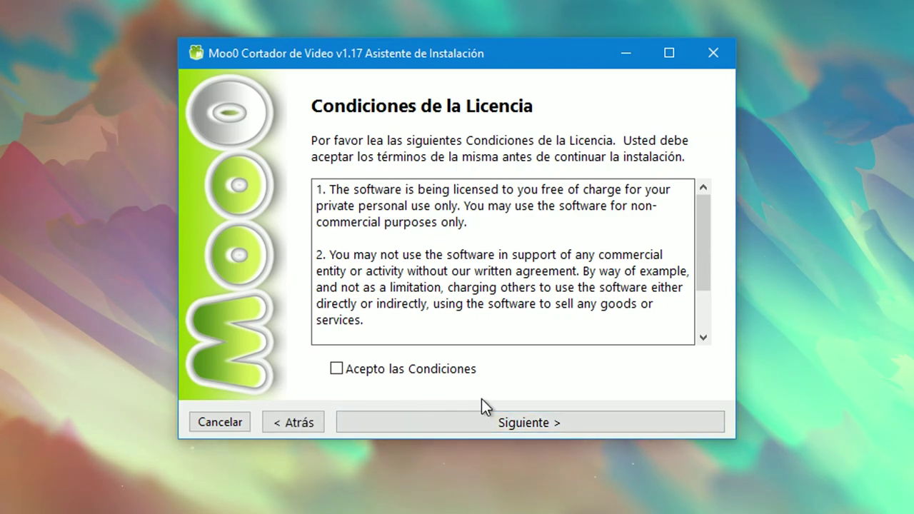
Accept the licence conditions and keep the default installation folder C:\Program Files (x86)\Moo0\VideoCutter 1.17\
left_click(337, 369)
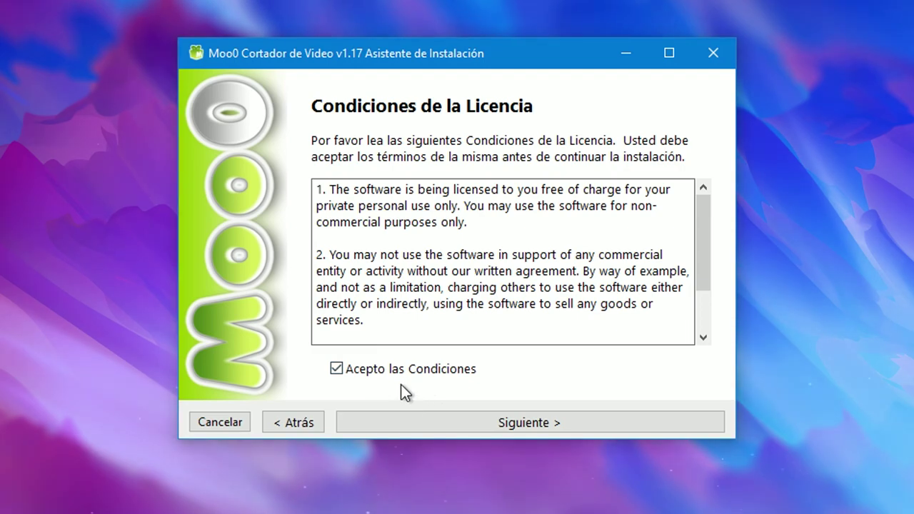
left_click(496, 427)
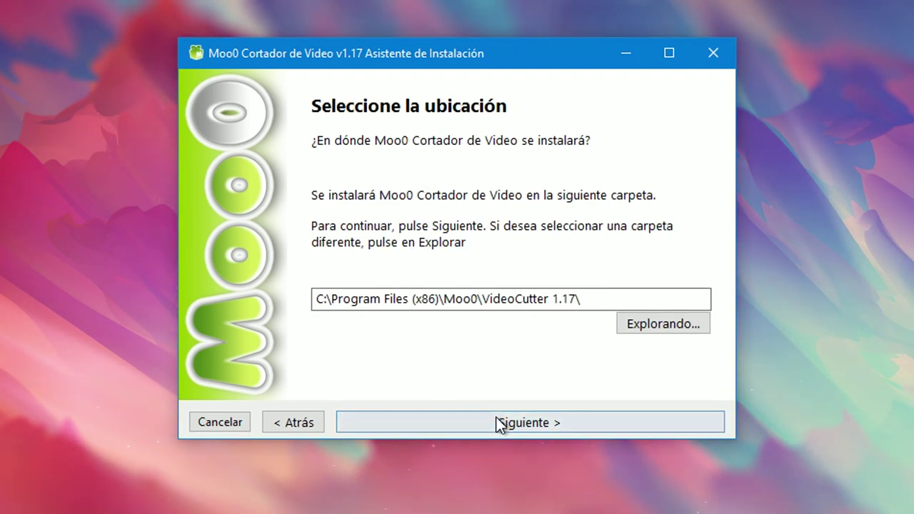
left_click(497, 426)
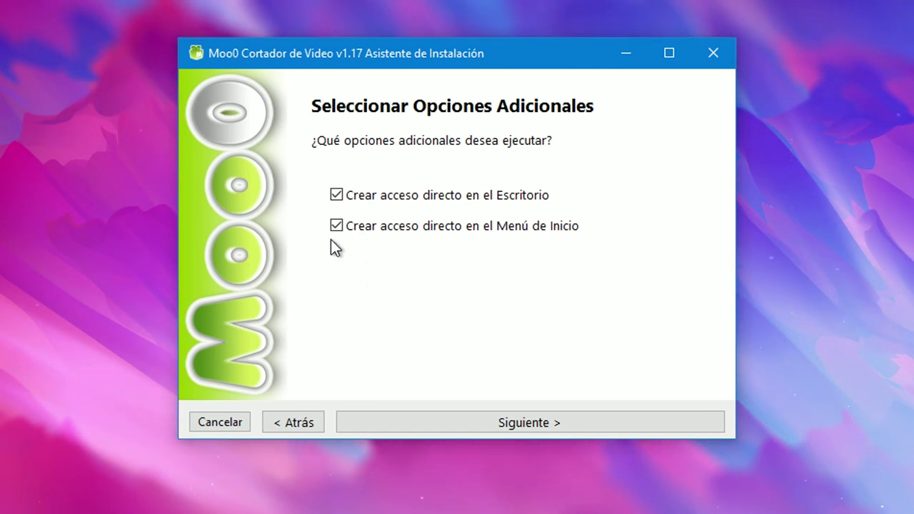
Keep both the desktop and Start menu shortcut options, install the program and finish the setup wizard
left_click(484, 426)
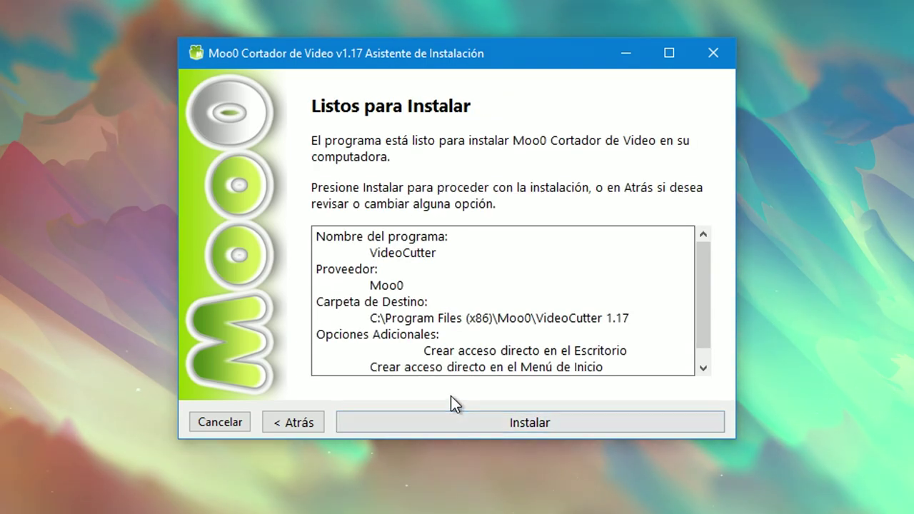
left_click(571, 429)
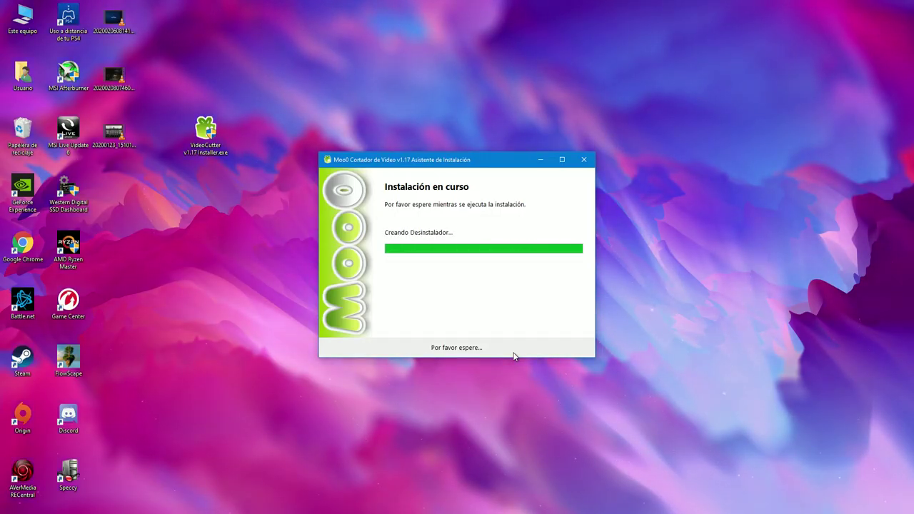
left_click(469, 351)
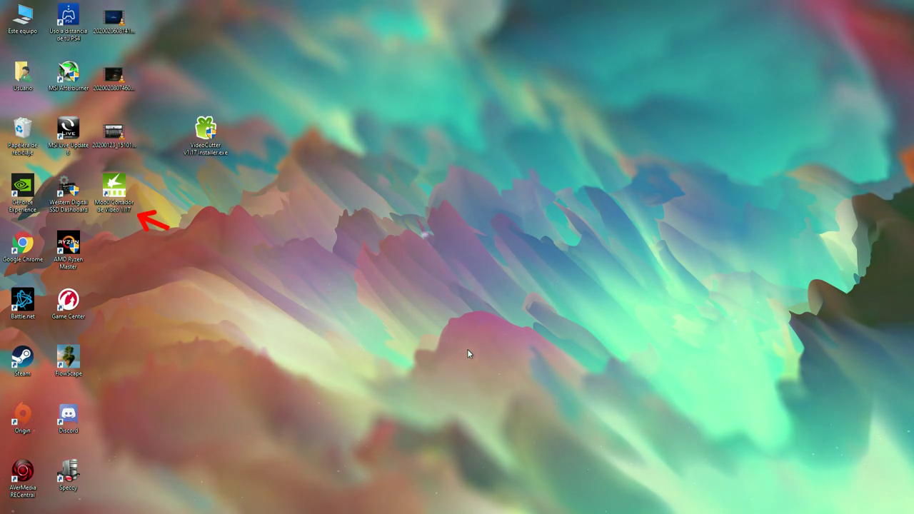
Test-launch Moo0 Cortador de Video and close it, and move the VideoCutter installer file to the Recycle Bin
double_click(113, 187)
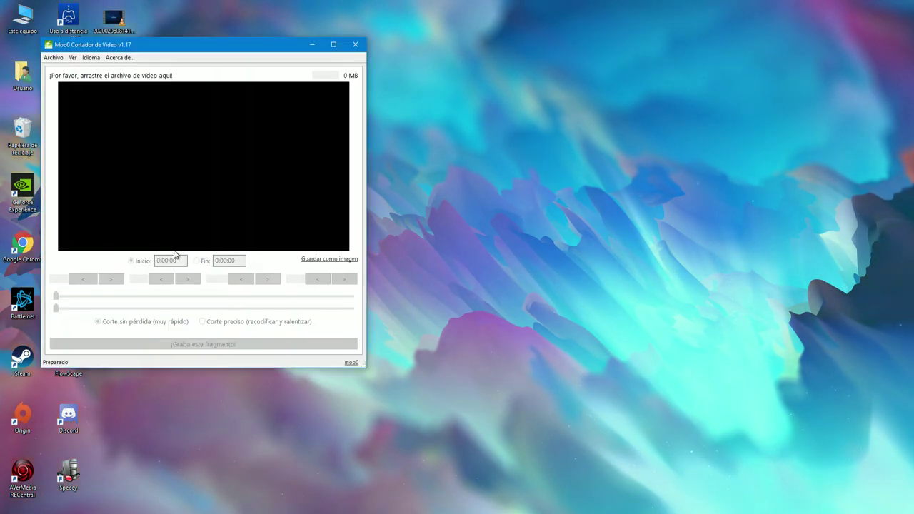
left_click(355, 44)
left_click_drag(202, 141, 17, 140)
left_click(481, 297)
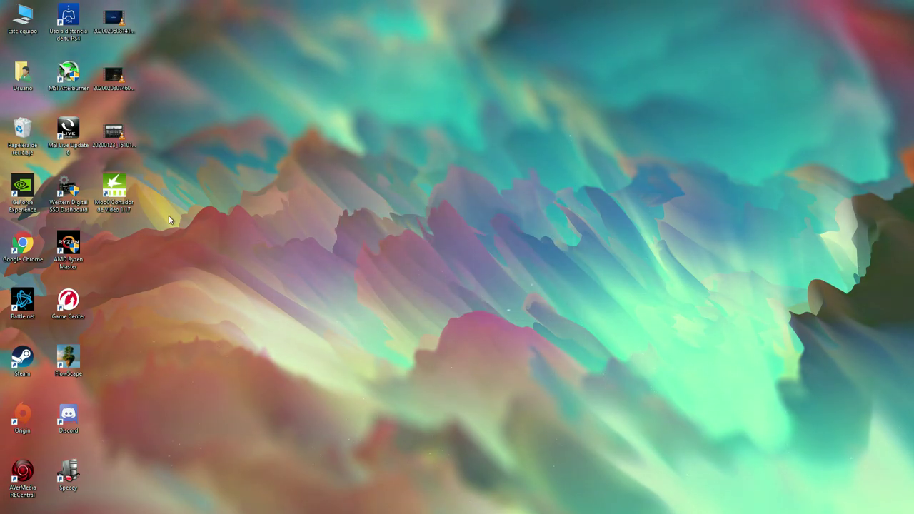
Start Moo0 Cortador de Video 1.17 near the screen's centre and open the desktop video 20200123_151015.mp4
double_click(123, 207)
left_click_drag(219, 40, 437, 69)
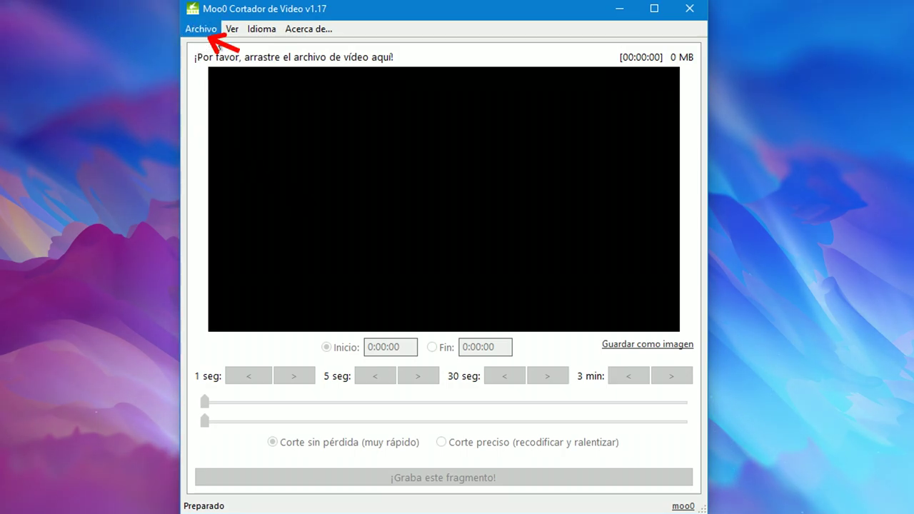
left_click(200, 29)
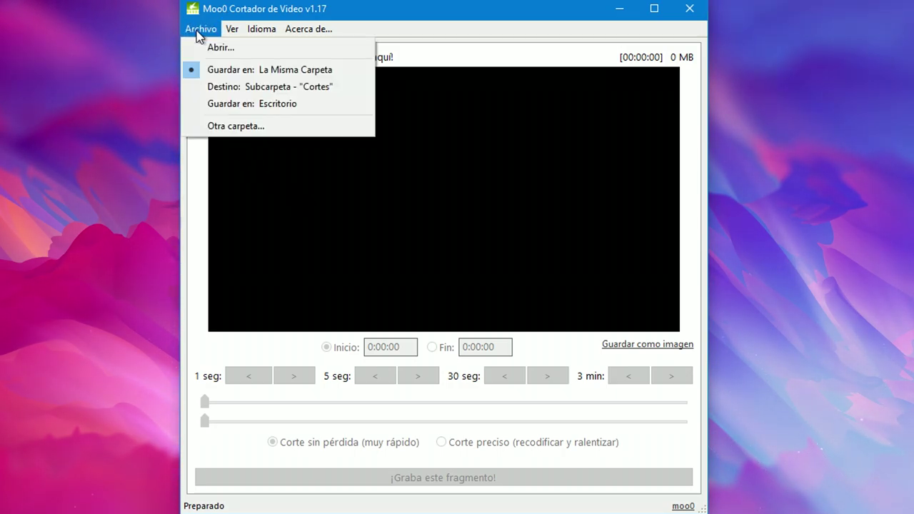
left_click(236, 49)
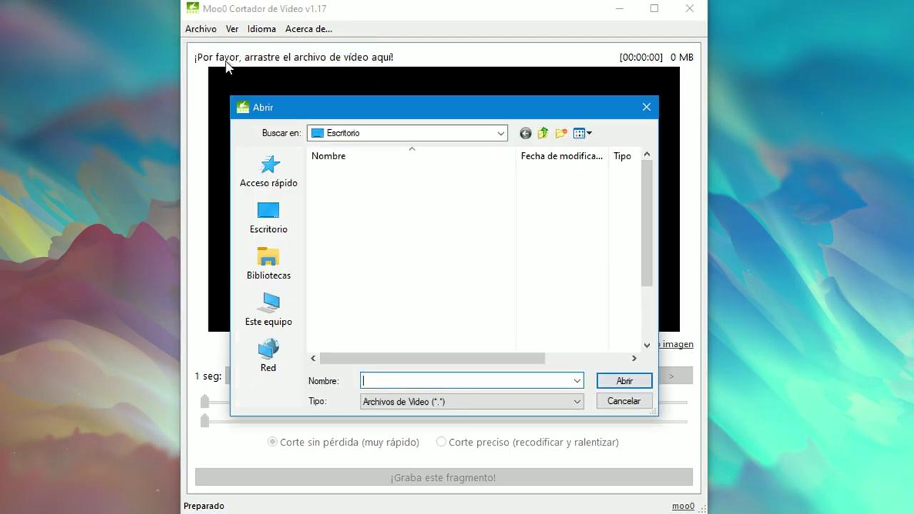
left_click(330, 188)
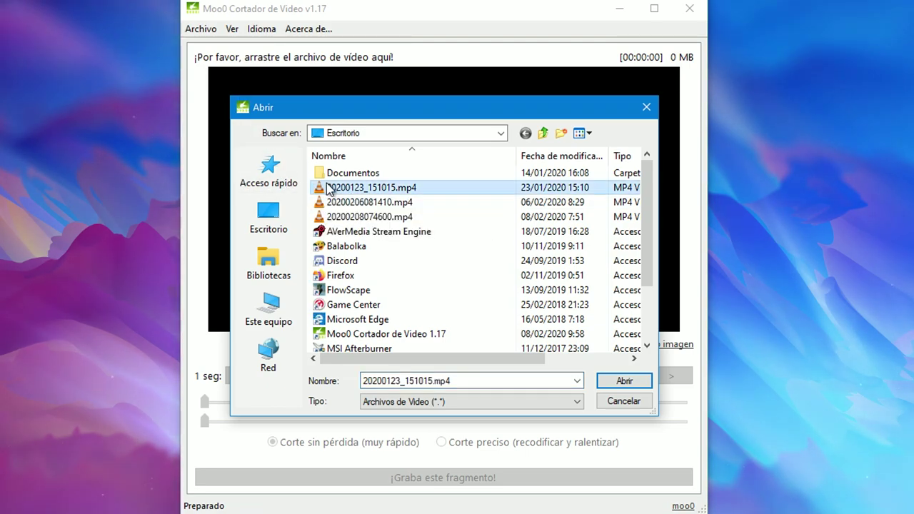
double_click(325, 188)
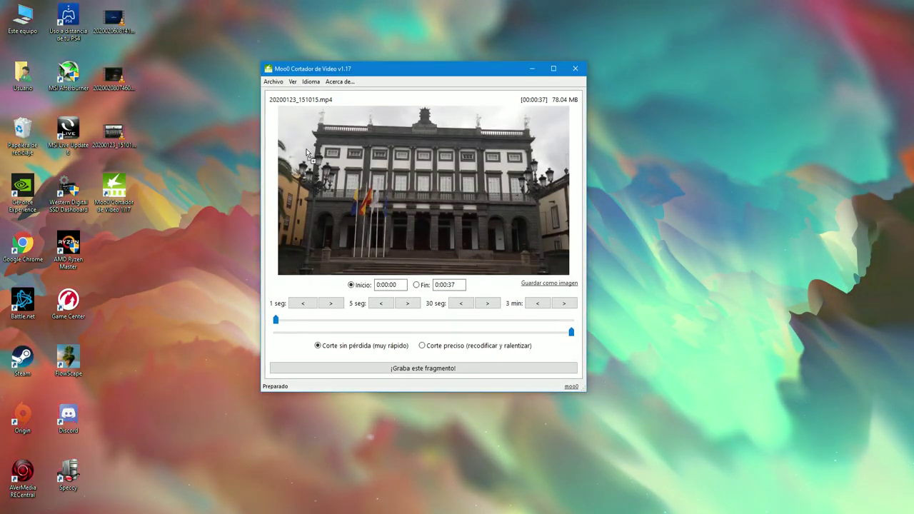
Load the desktop videos 20200206081410.mp4 and 20200208074600.mp4 in turn, and reload 20200123_151015.mp4 in the cutter
left_click_drag(339, 154, 339, 158)
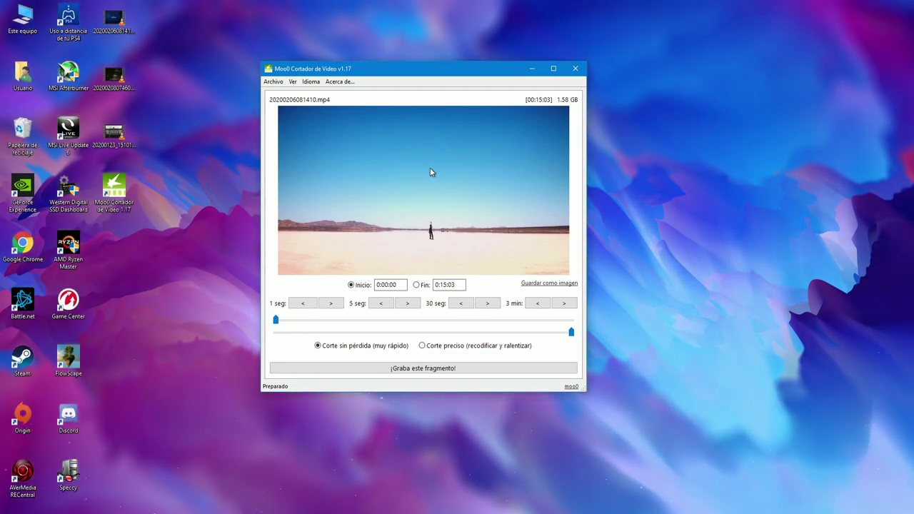
left_click(117, 78)
left_click_drag(117, 78, 312, 184)
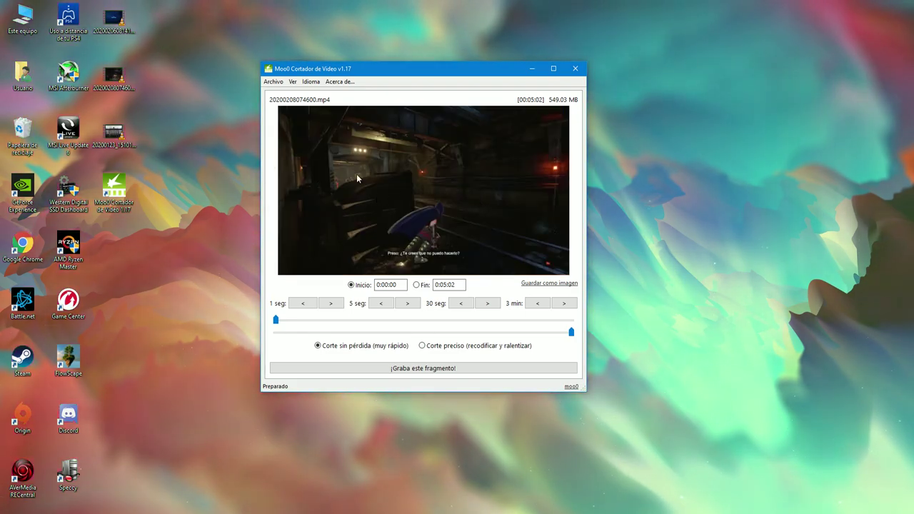
left_click_drag(117, 132, 401, 219)
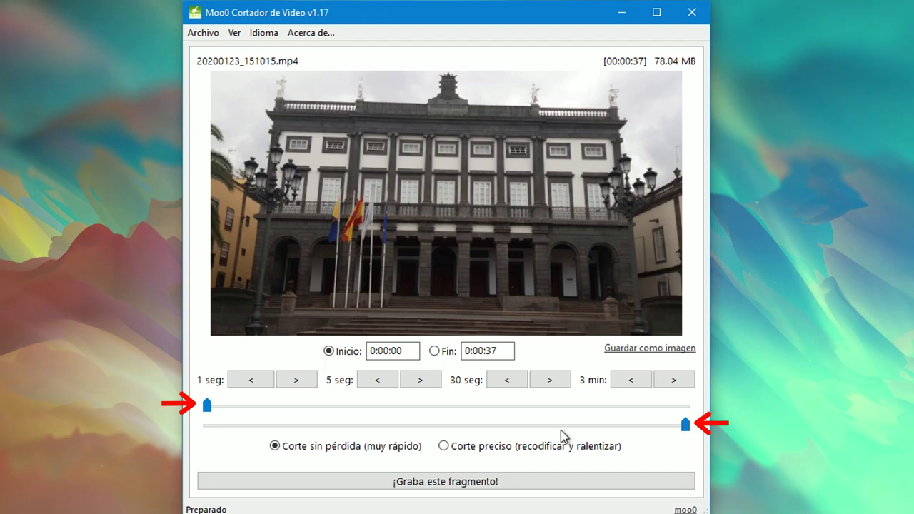
Position the start and end markers of the fragment at 0:00:15 and 0:00:25
left_click_drag(207, 406, 352, 413)
left_click(677, 424)
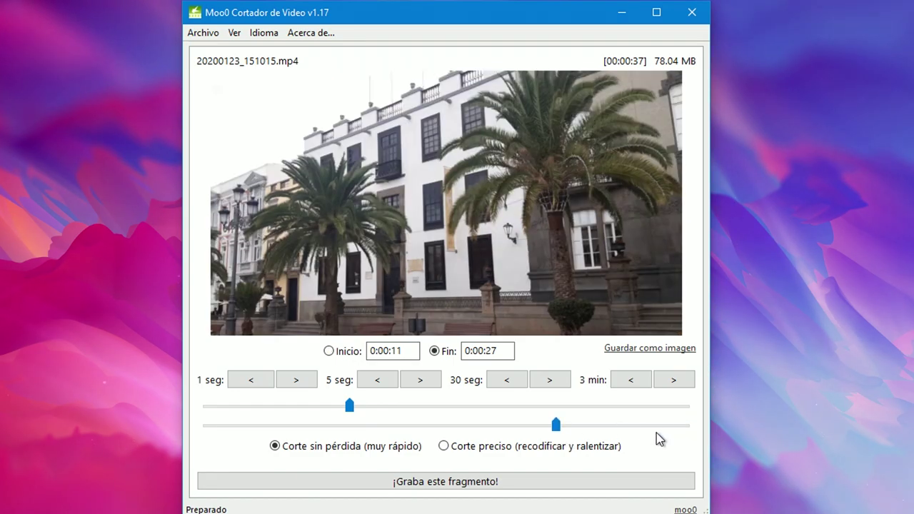
left_click_drag(559, 428, 661, 424)
left_click(355, 413)
left_click_drag(477, 405, 400, 406)
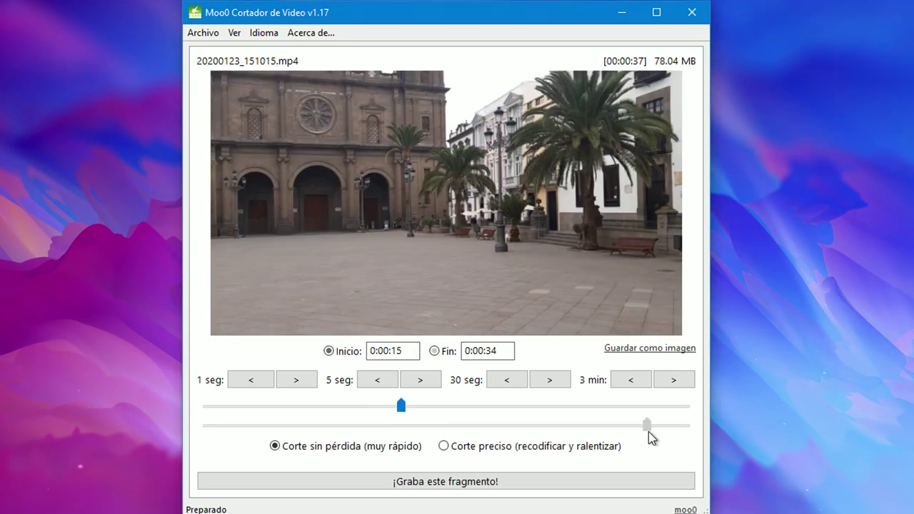
left_click_drag(603, 432, 532, 430)
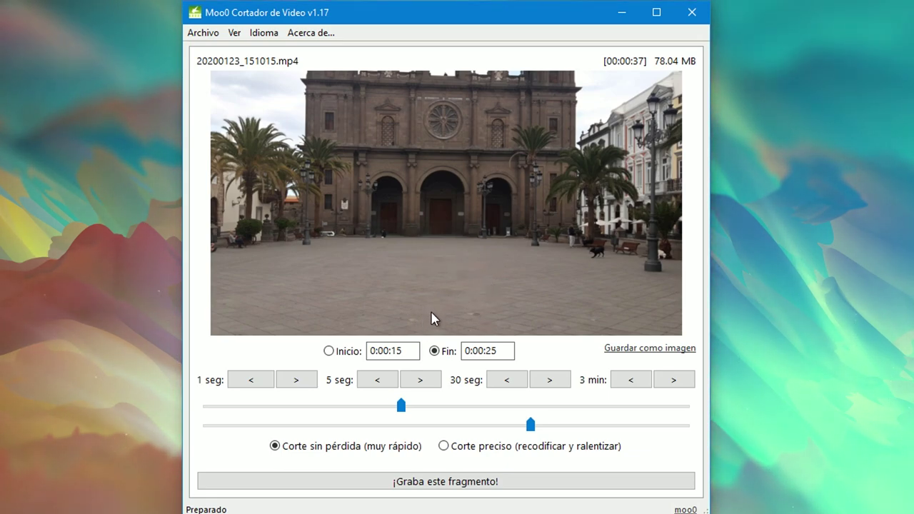
Try a start time of 0:00:19 for the fragment and set it back to 0:00:15
left_click_drag(405, 355, 339, 359)
left_click_drag(502, 350, 346, 353)
left_click(405, 352)
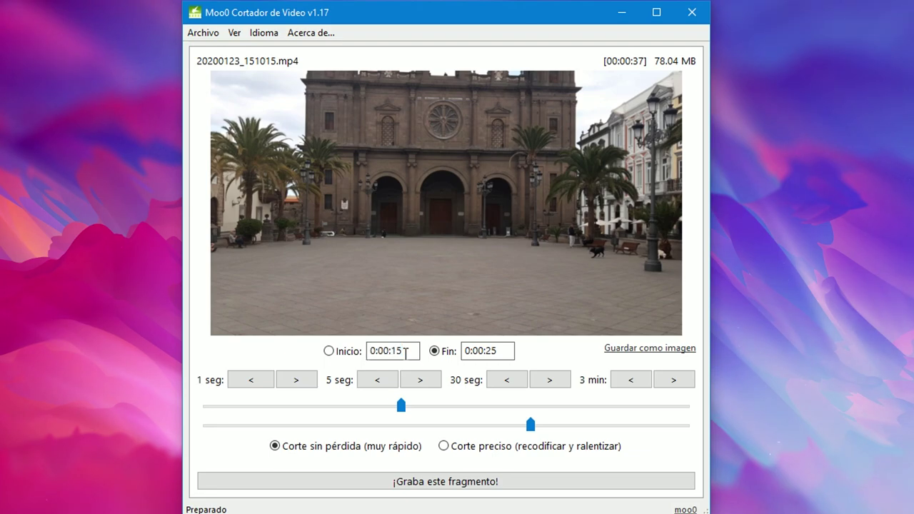
type("7")
key("BackSpace")
type("9")
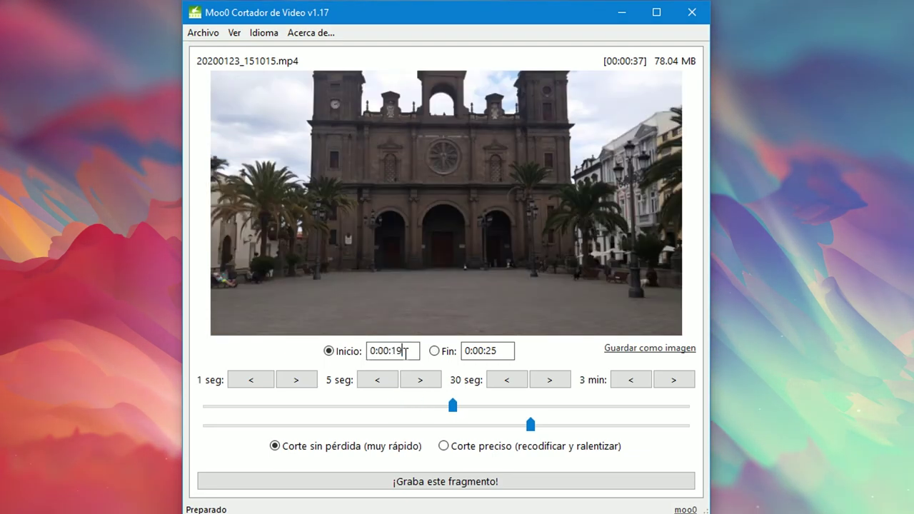
key("BackSpace")
type("5")
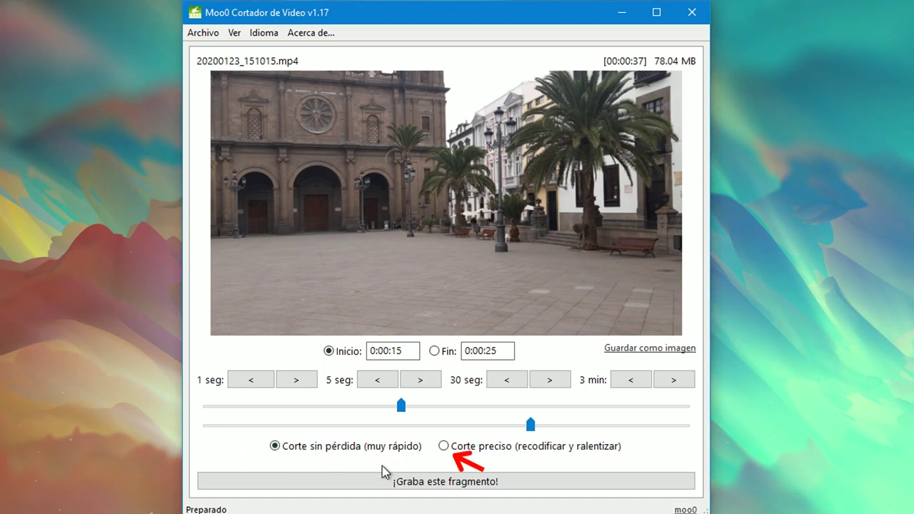
Choose the precise cut mode (Corte preciso) and record the selected fragment
left_click(444, 446)
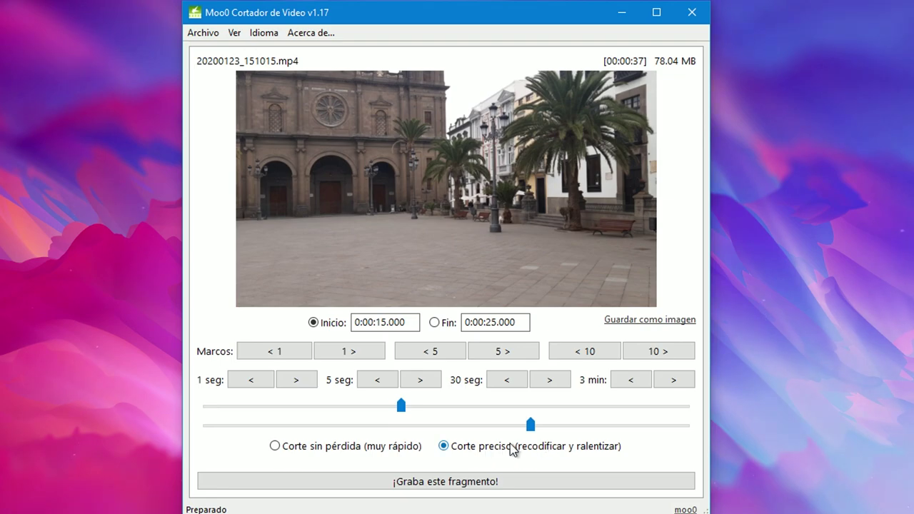
left_click(453, 488)
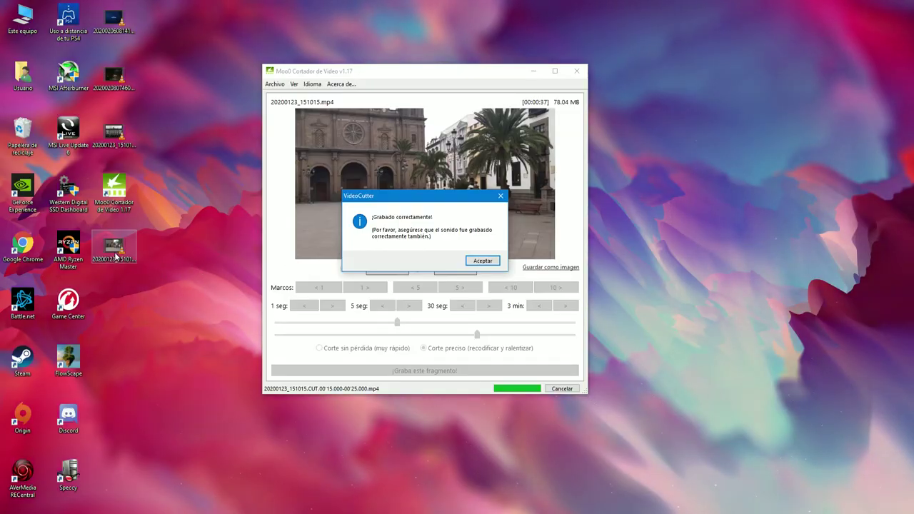
Play the recorded cut of 20200123_151015 from the desktop in VLC to check it, and close the player
left_click(113, 255)
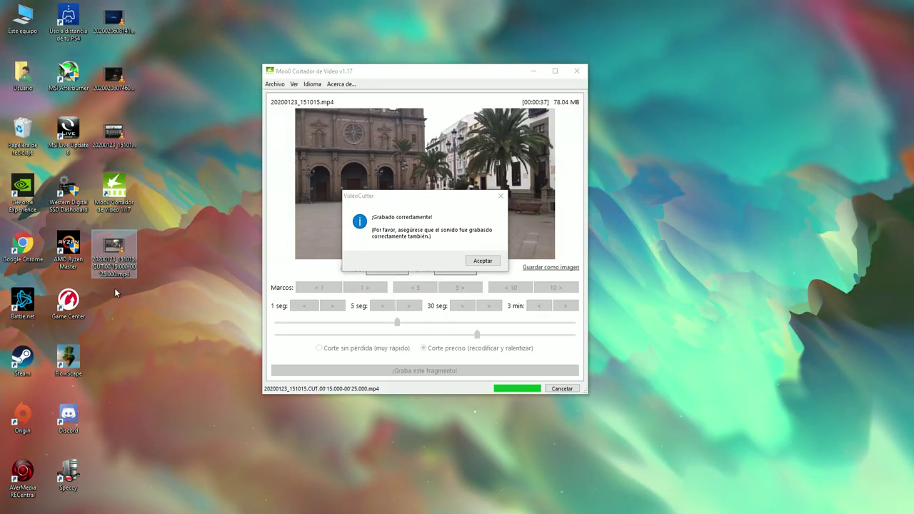
double_click(115, 269)
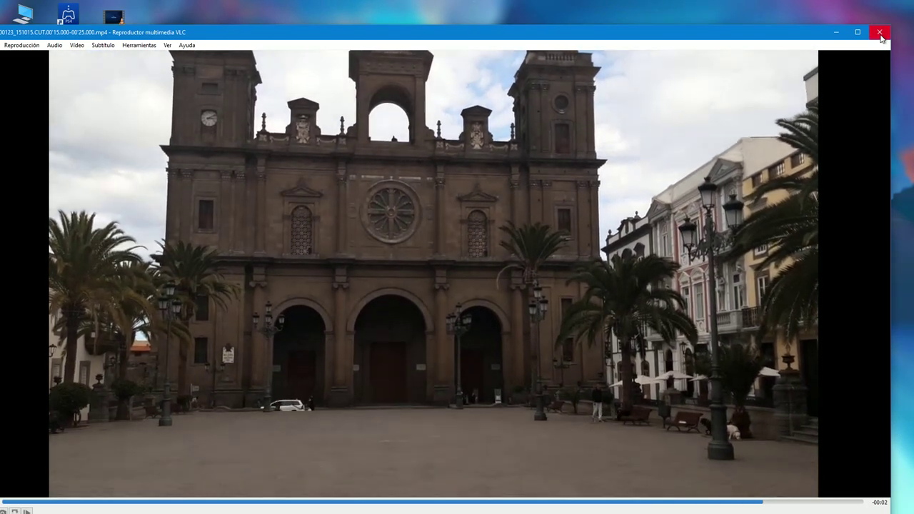
left_click(880, 33)
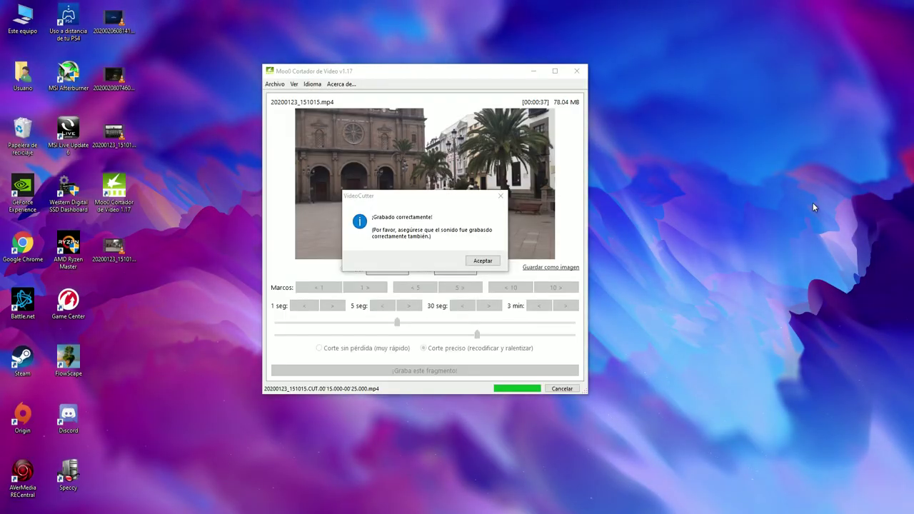
Dismiss the recording notice and close Moo0 Cortador de Video
left_click(482, 261)
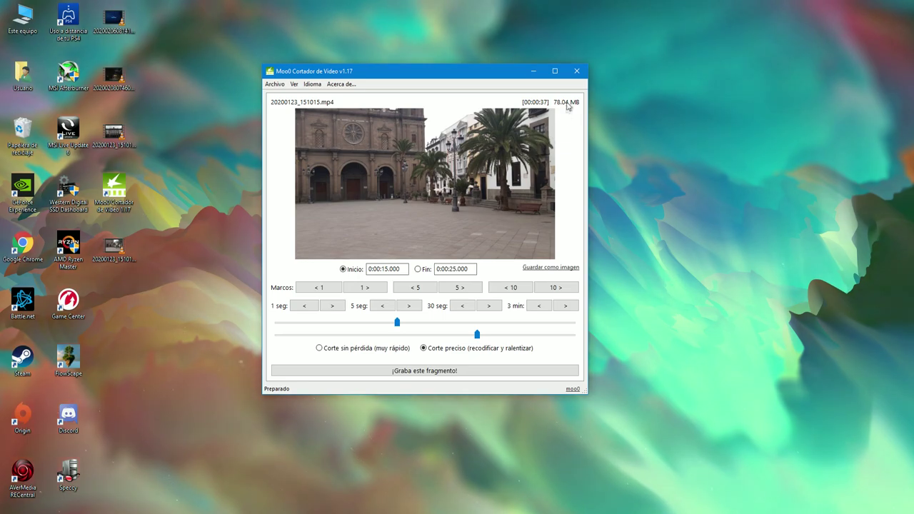
left_click(579, 71)
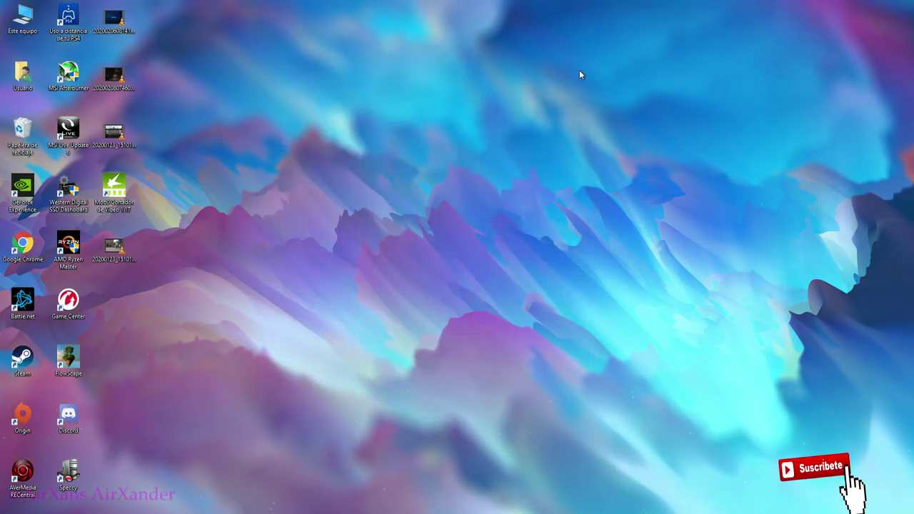